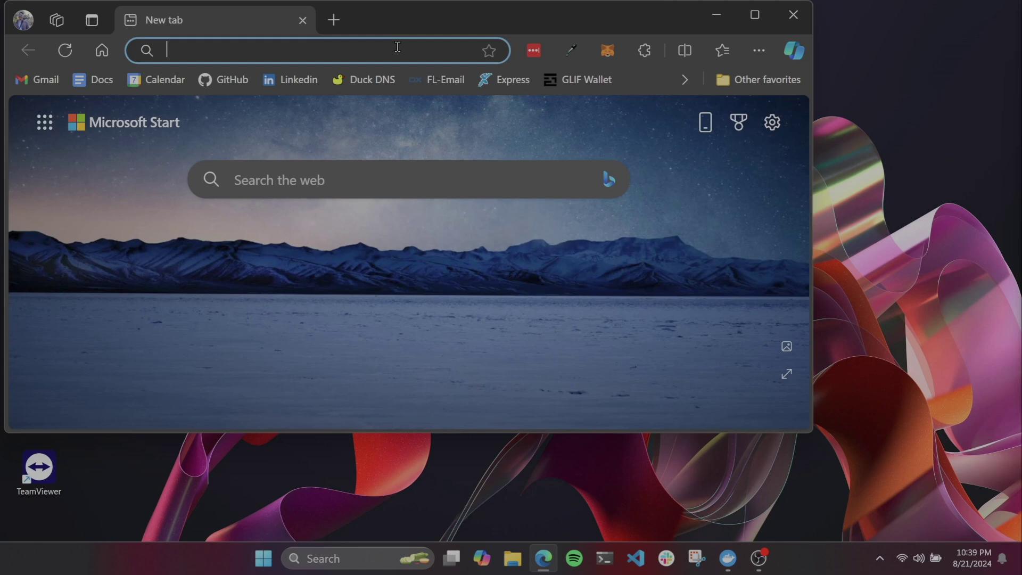
- Load docs.fx.land in a full-screen browser window
{"action": "type", "text": "docs.fx.land"}
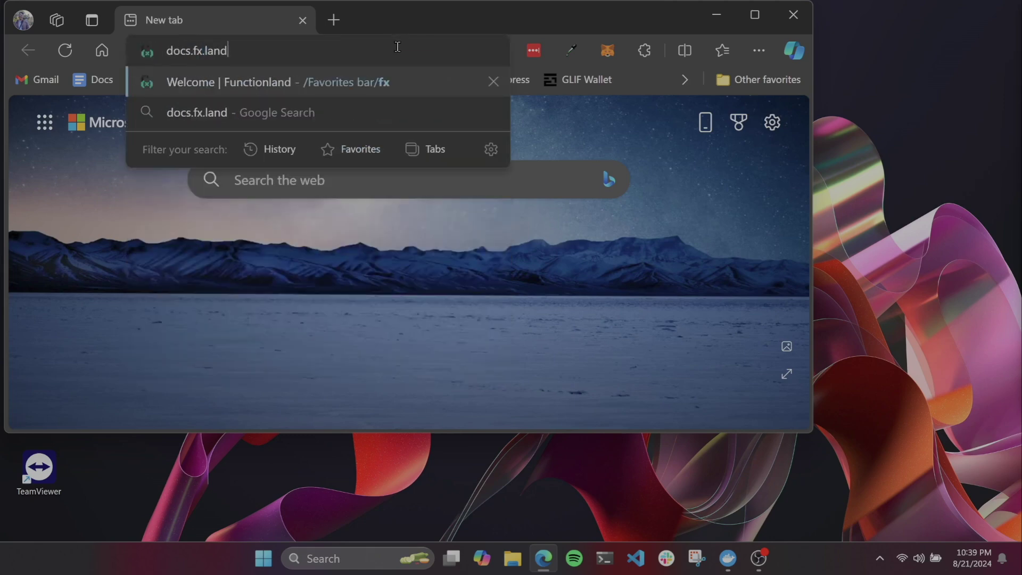
{"action": "key", "text": "Return"}
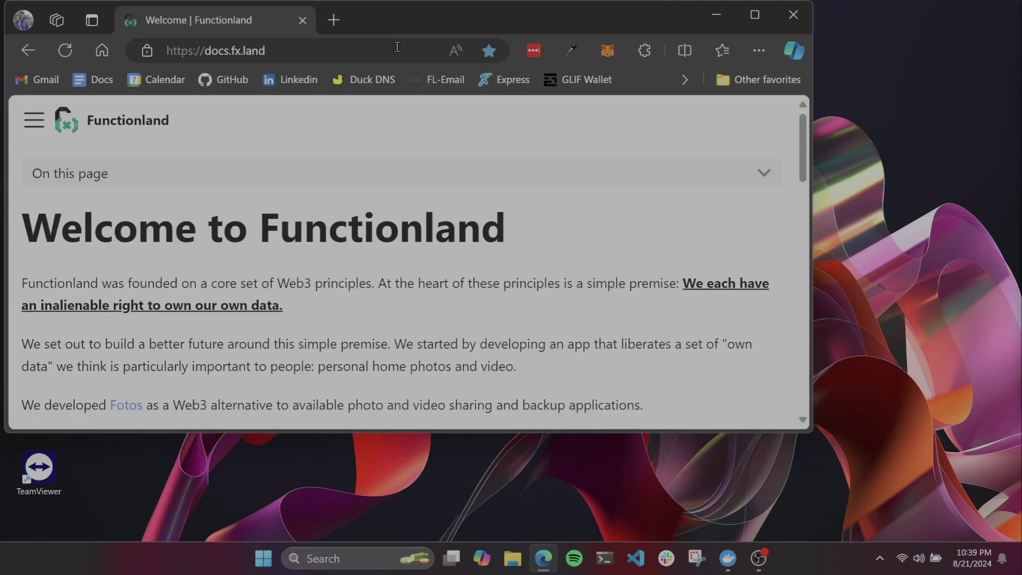
{"action": "left_click", "coordinate": [756, 16]}
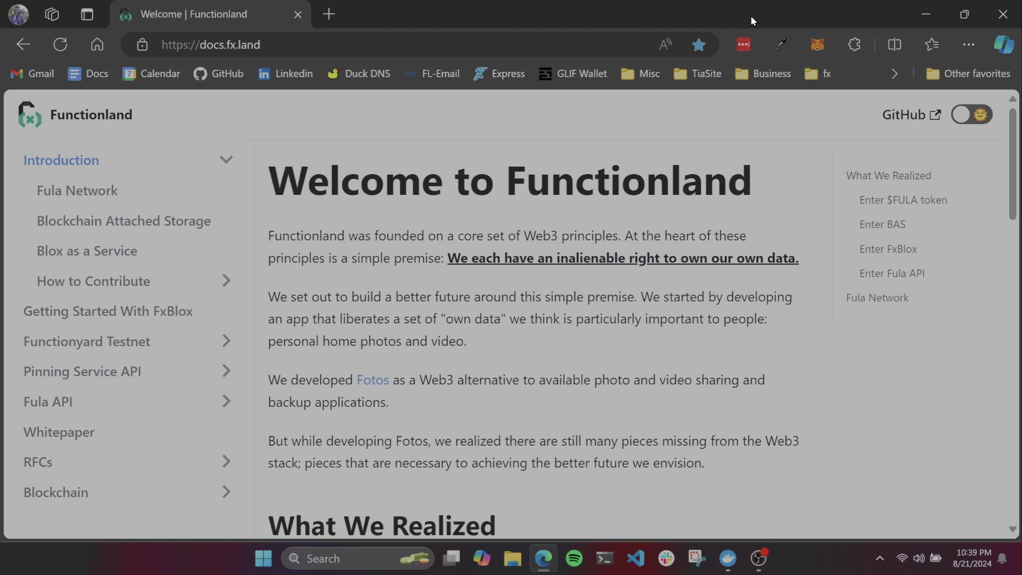
- Open Functionyard Testnet > Hardware > Re-imaging RK1 and download the Blox drivers from GitHub
{"action": "left_click", "coordinate": [224, 343]}
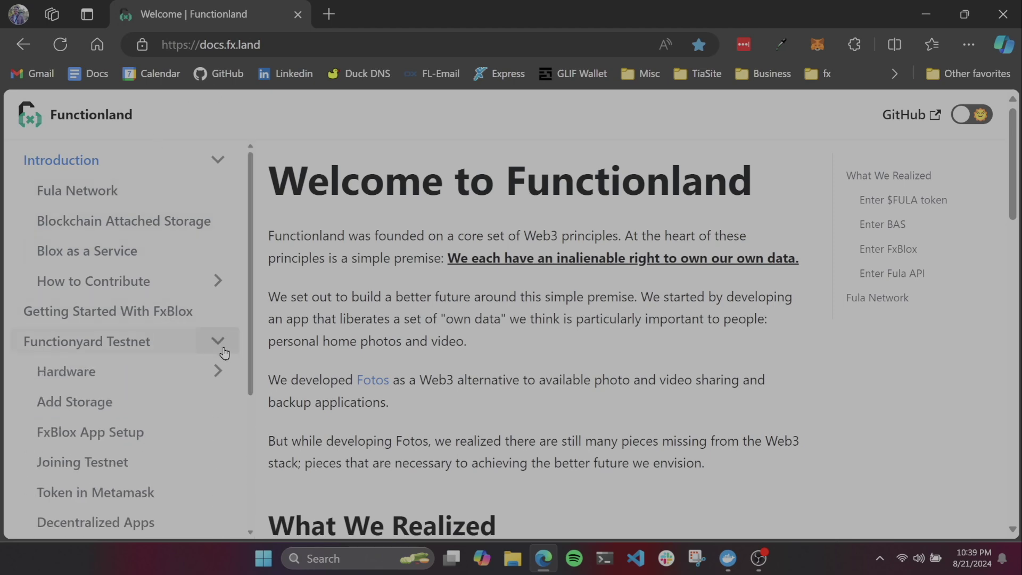
{"action": "left_click", "coordinate": [216, 371]}
{"action": "scroll", "coordinate": [130, 402], "scroll_direction": "down", "scroll_amount": 2}
{"action": "left_click", "coordinate": [100, 413]}
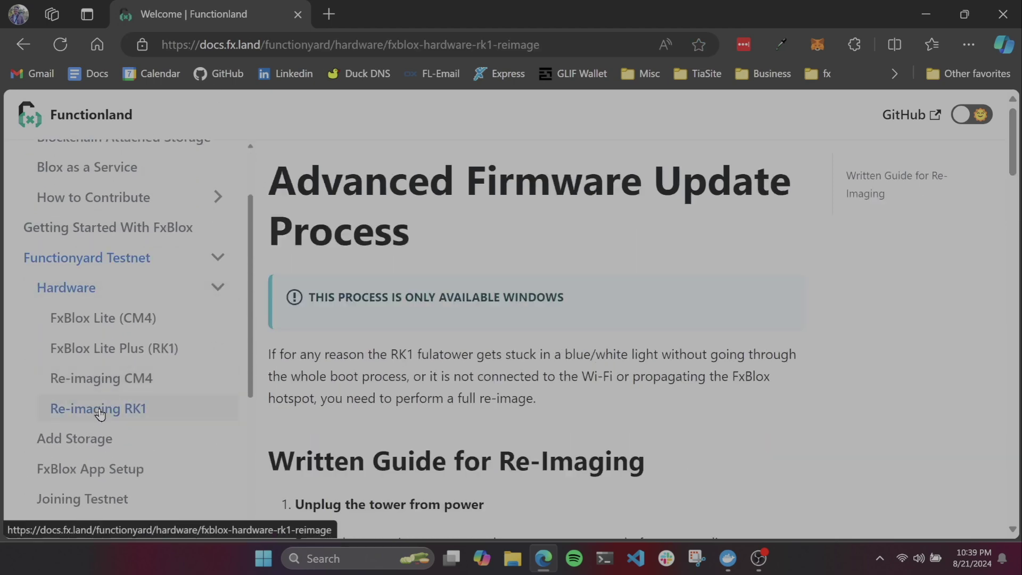
{"action": "scroll", "coordinate": [391, 392], "scroll_direction": "down", "scroll_amount": 12}
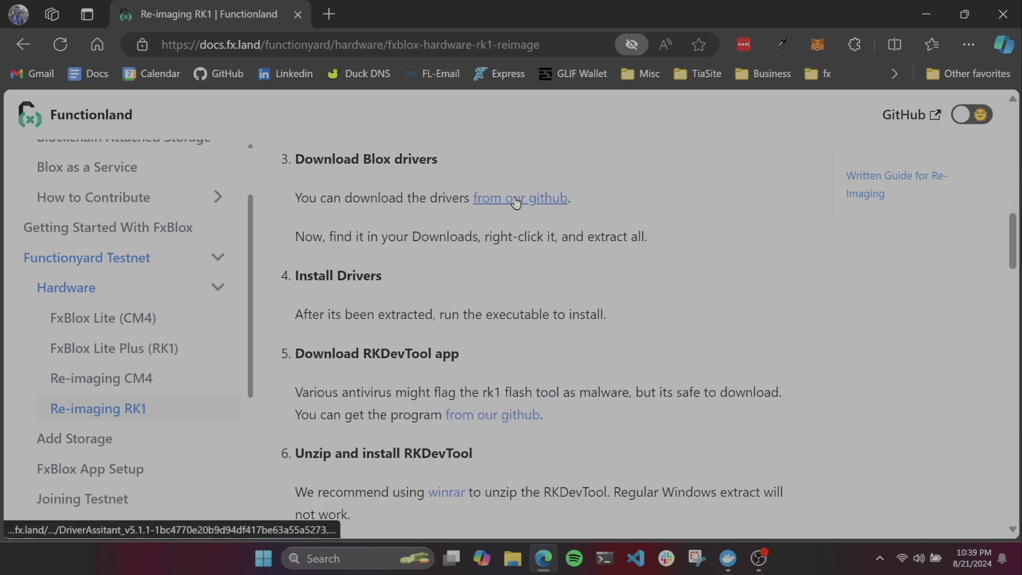
{"action": "left_click", "coordinate": [515, 200]}
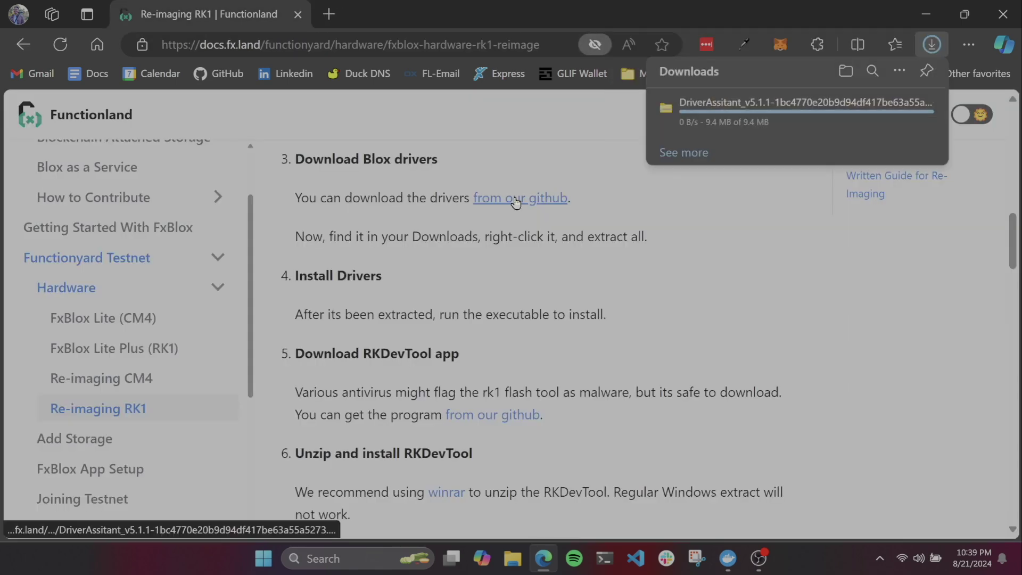
- Extract the DriverAssitant_v5.1.1 zip to its default location and open the inner DriverAssitant_v5.1.1 folder
{"action": "mouse_move", "coordinate": [876, 133]}
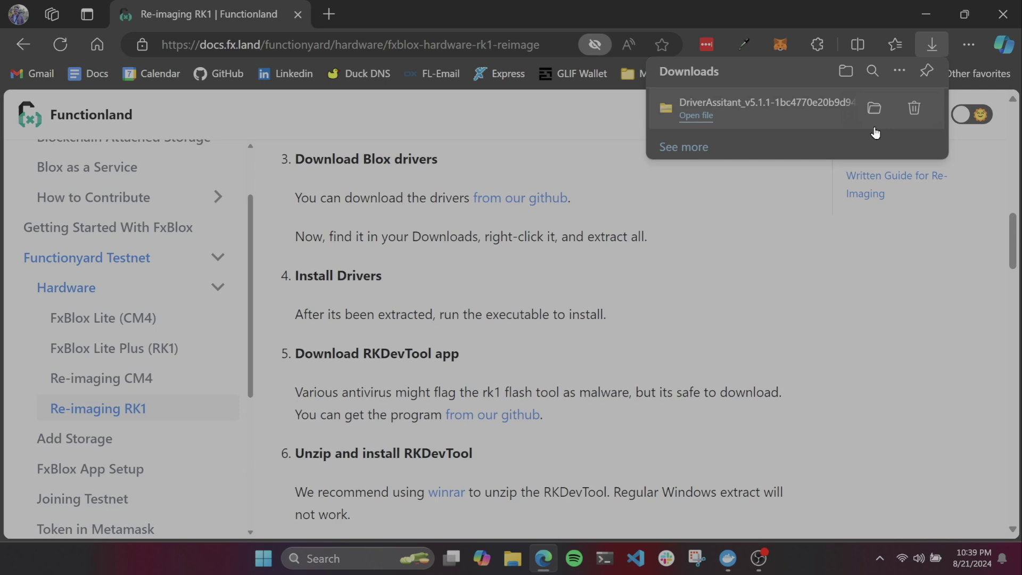
{"action": "left_click", "coordinate": [874, 109]}
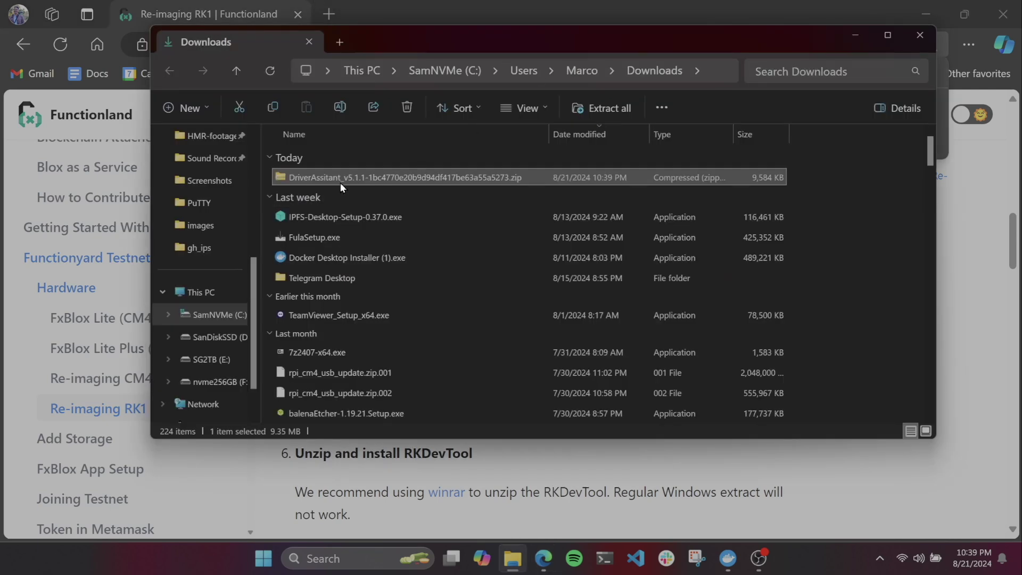
{"action": "right_click", "coordinate": [342, 173]}
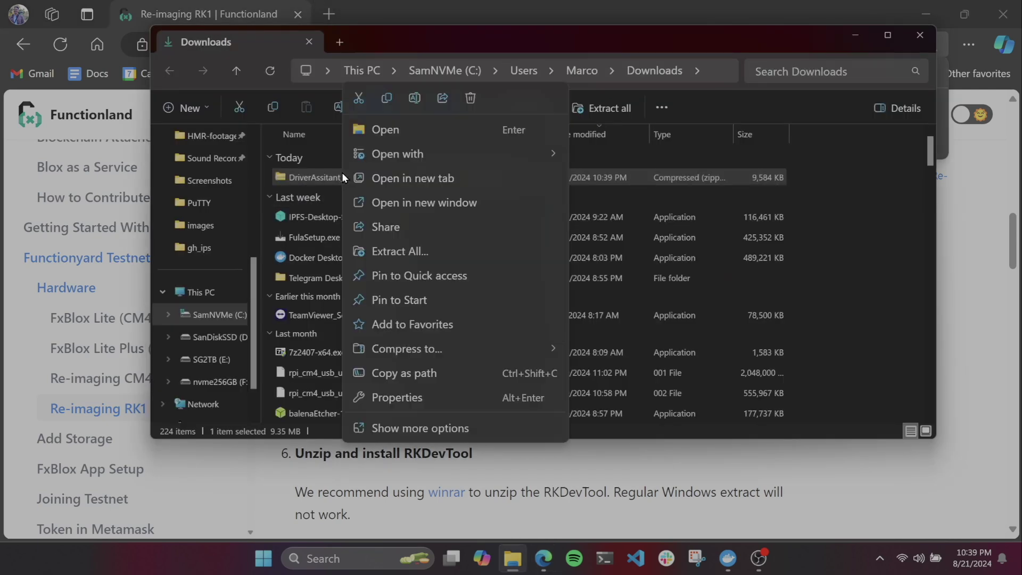
{"action": "left_click", "coordinate": [400, 251]}
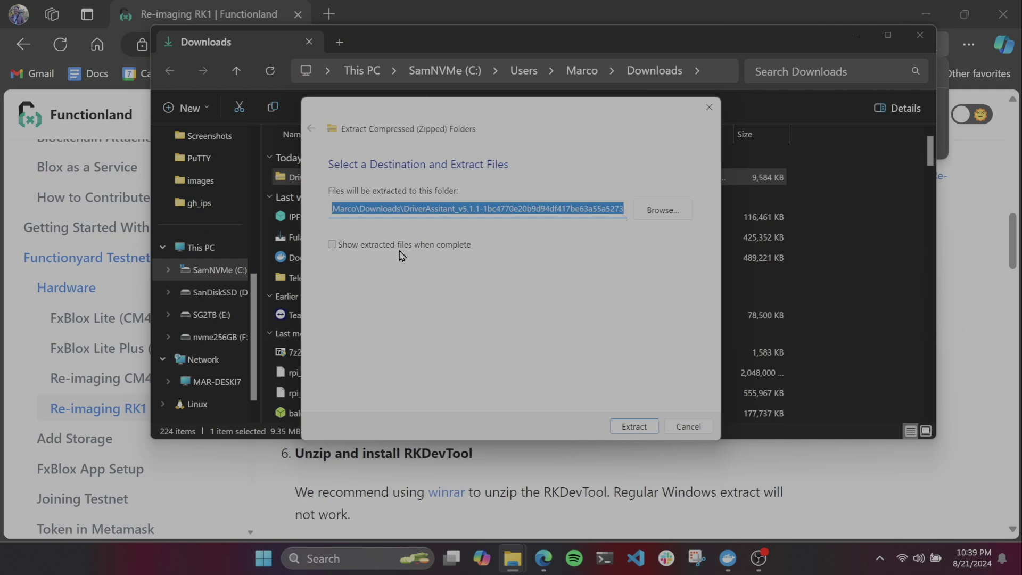
{"action": "left_click", "coordinate": [634, 427]}
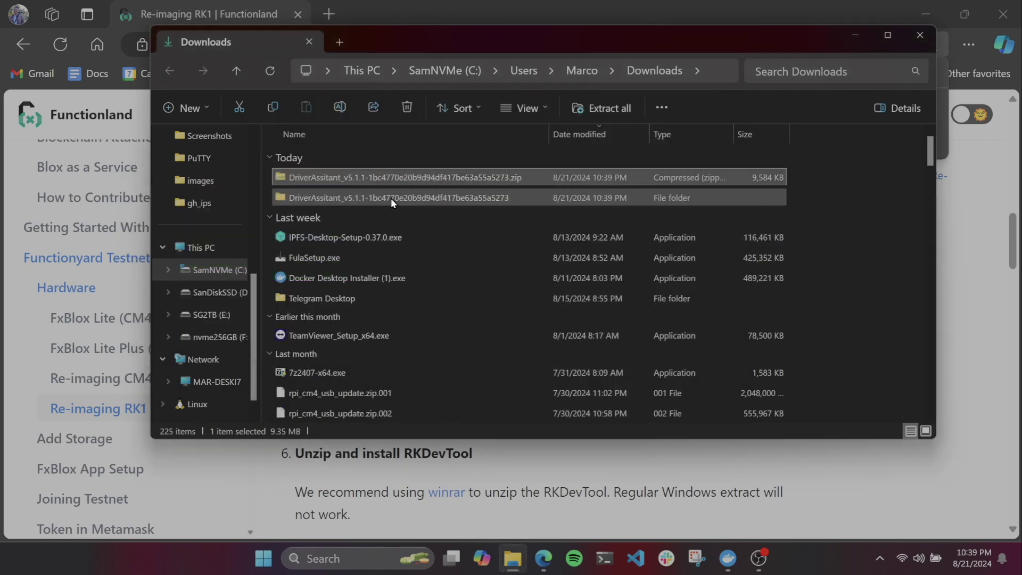
{"action": "double_click", "coordinate": [390, 198]}
{"action": "double_click", "coordinate": [351, 175]}
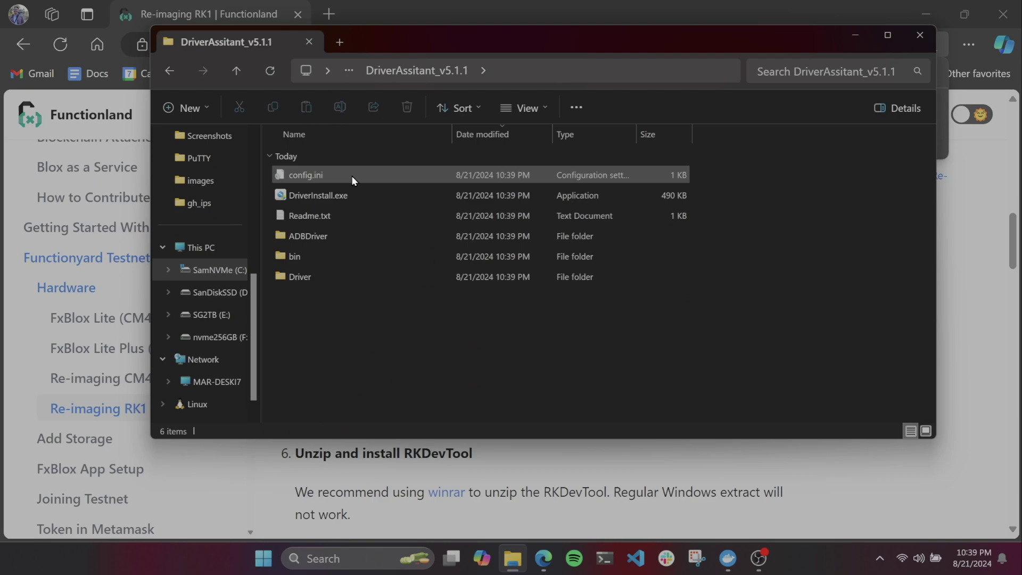
- Run DriverInstall.exe, acknowledge 'Install driver ok.', and close RK Driver Assistant
{"action": "double_click", "coordinate": [336, 198]}
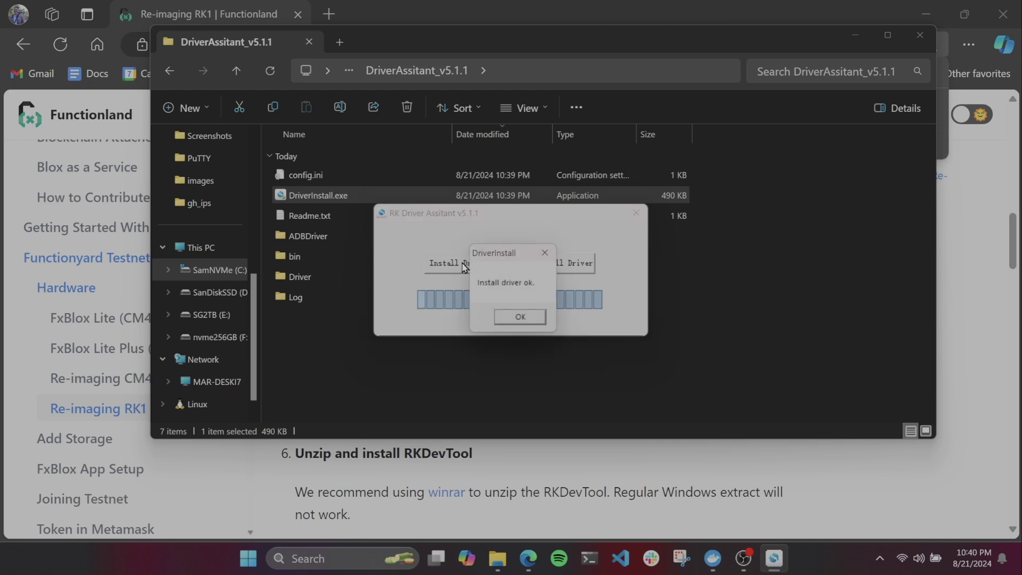
{"action": "left_click", "coordinate": [520, 318]}
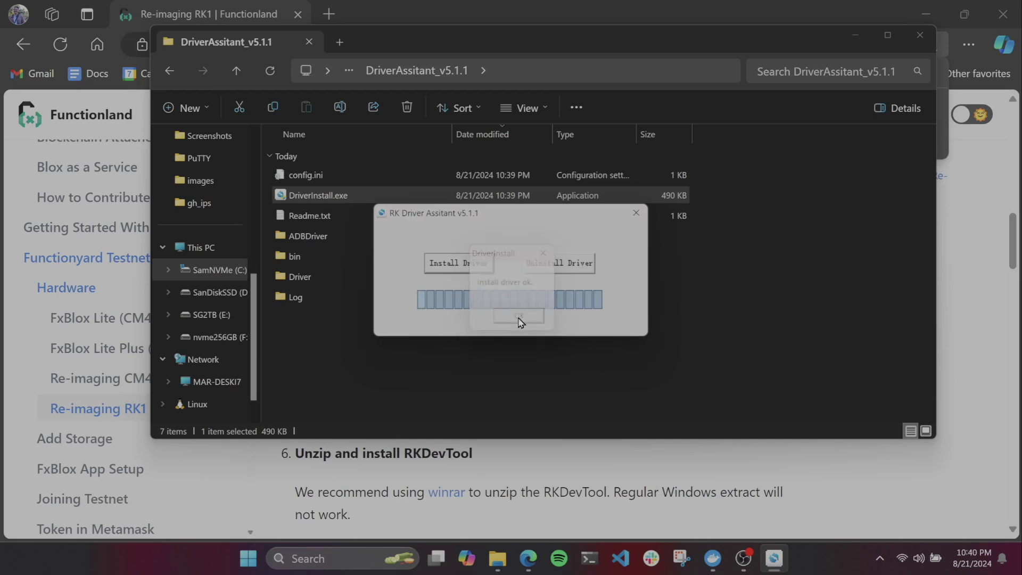
{"action": "left_click", "coordinate": [636, 213]}
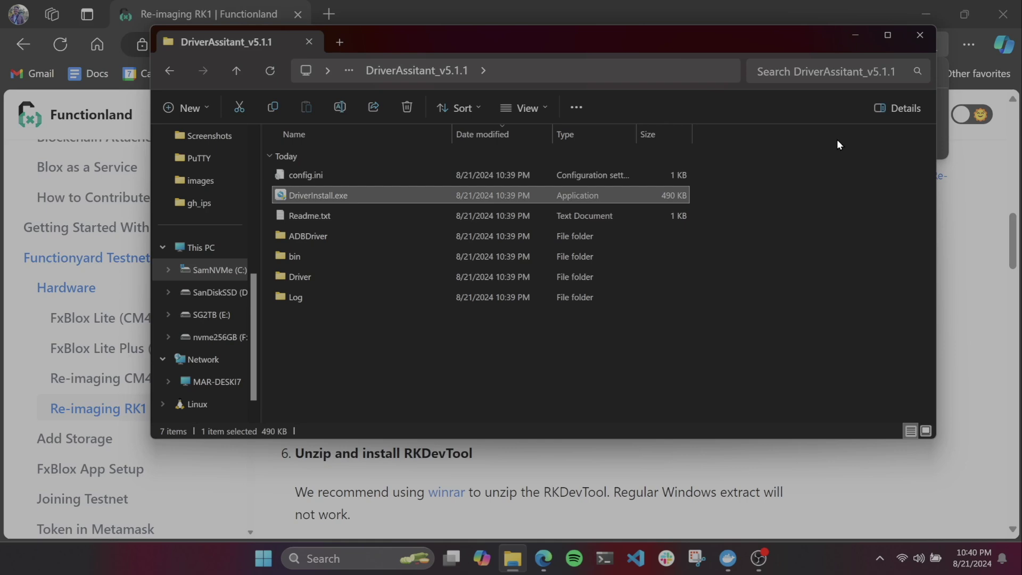
- Download the RKDevTool archive from the guide's GitHub link and extract it to its default location
{"action": "left_click", "coordinate": [924, 37]}
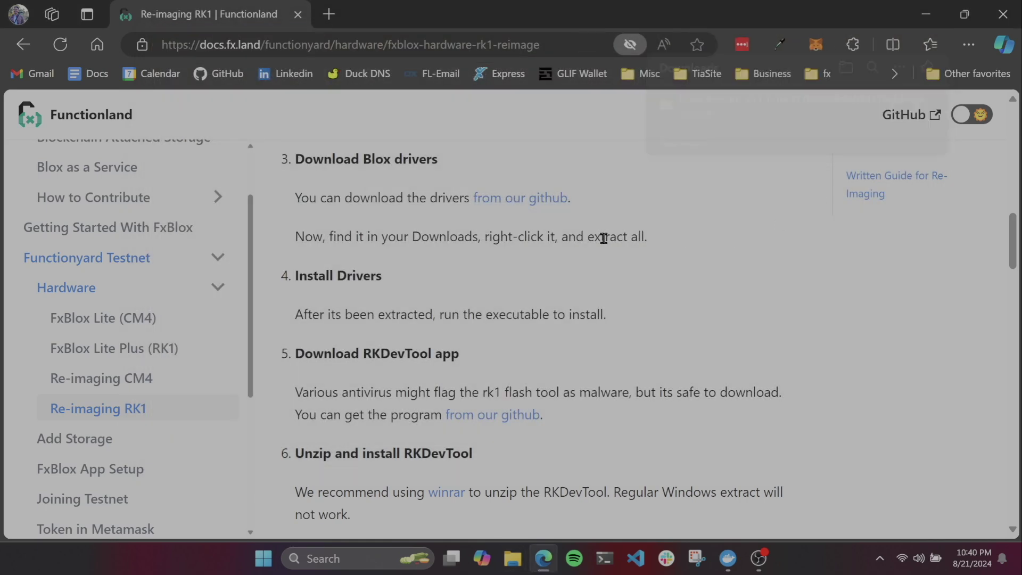
{"action": "scroll", "coordinate": [442, 296], "scroll_direction": "down", "scroll_amount": 2}
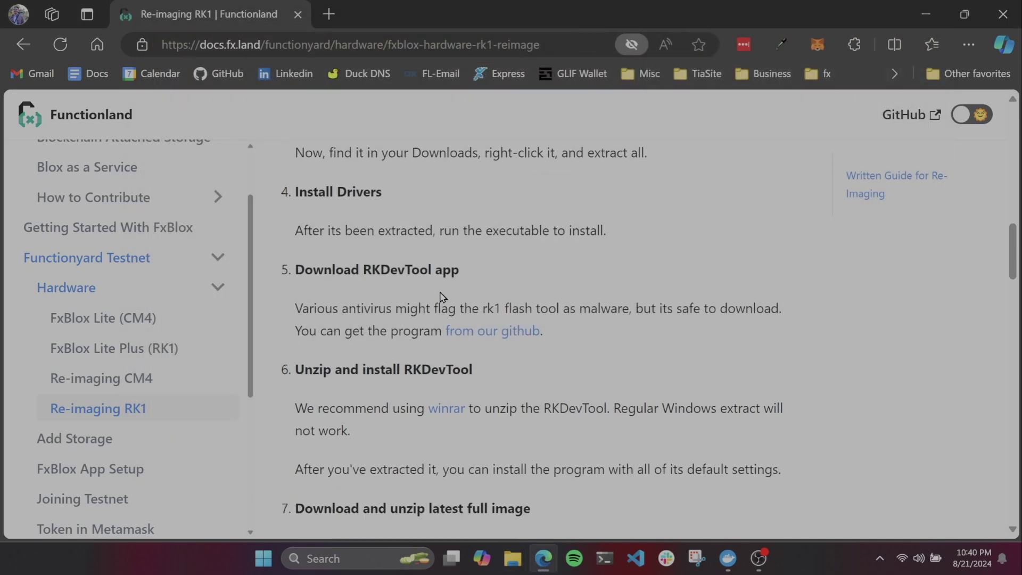
{"action": "left_click", "coordinate": [476, 337]}
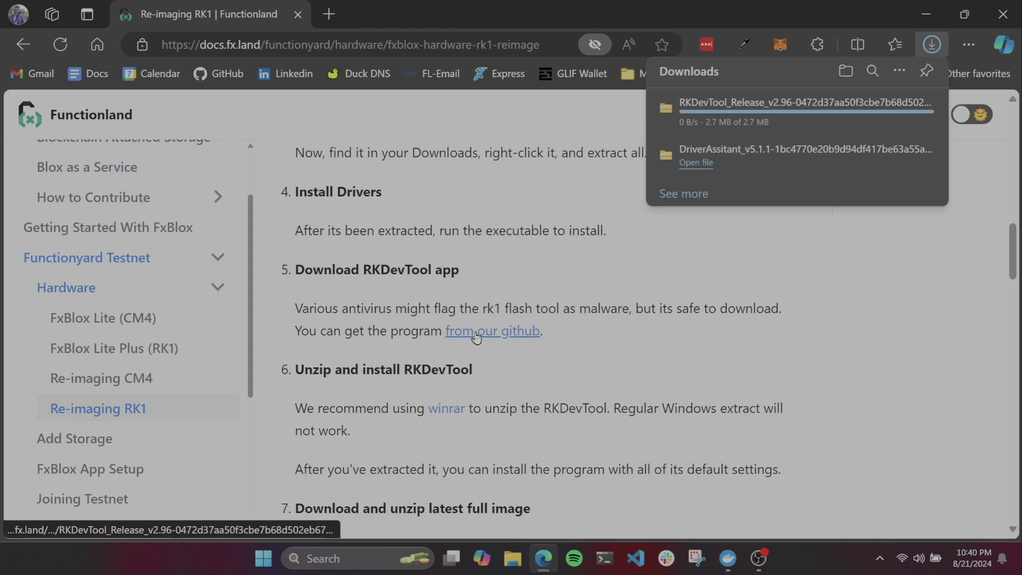
{"action": "left_click", "coordinate": [873, 109]}
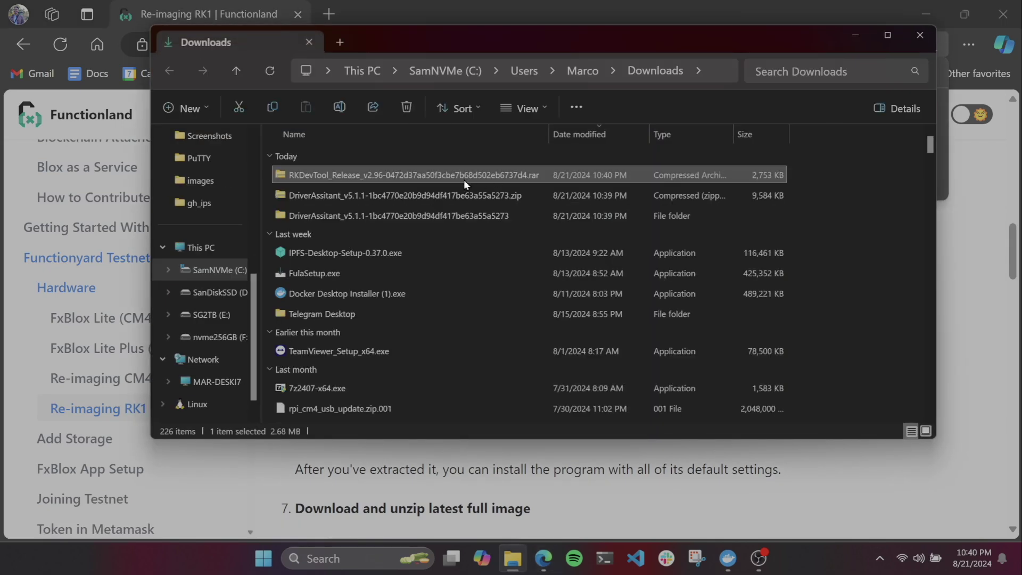
{"action": "right_click", "coordinate": [342, 174]}
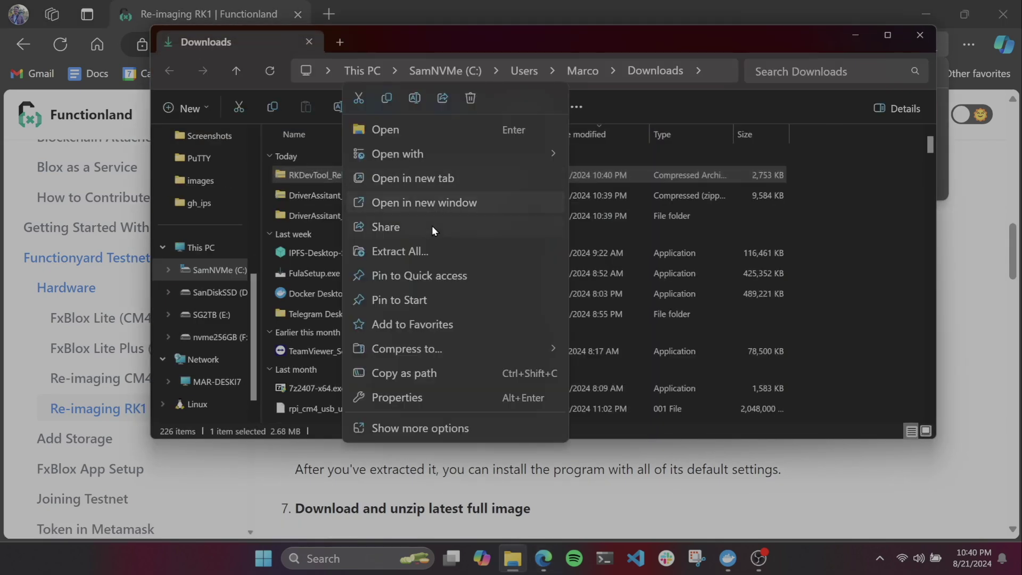
{"action": "left_click", "coordinate": [421, 250]}
{"action": "left_click", "coordinate": [633, 426]}
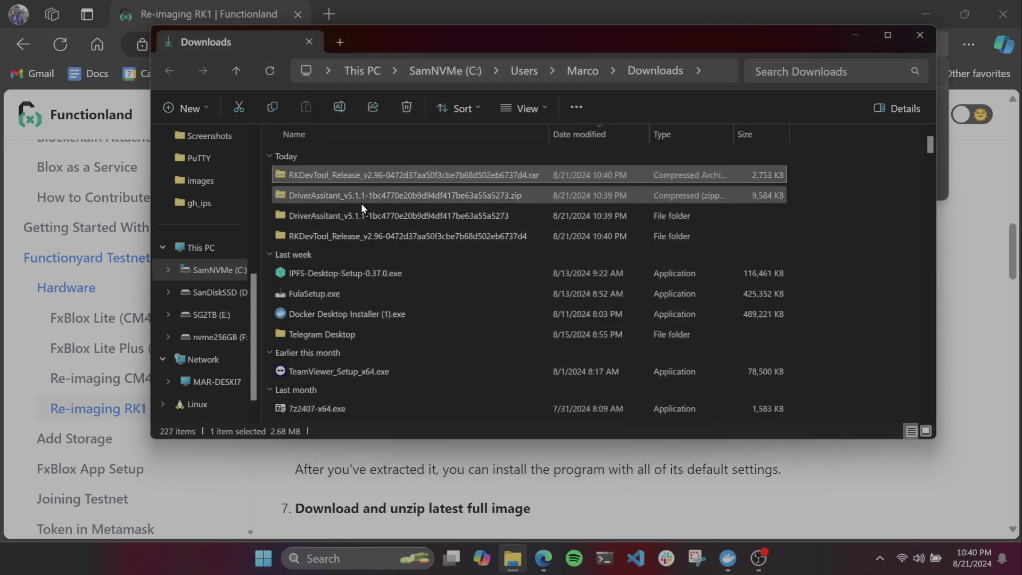
- Launch RKDevTool v2.96 from RKDevTool_Release_v2.96 past the SmartScreen warning, then minimize it
{"action": "double_click", "coordinate": [356, 235]}
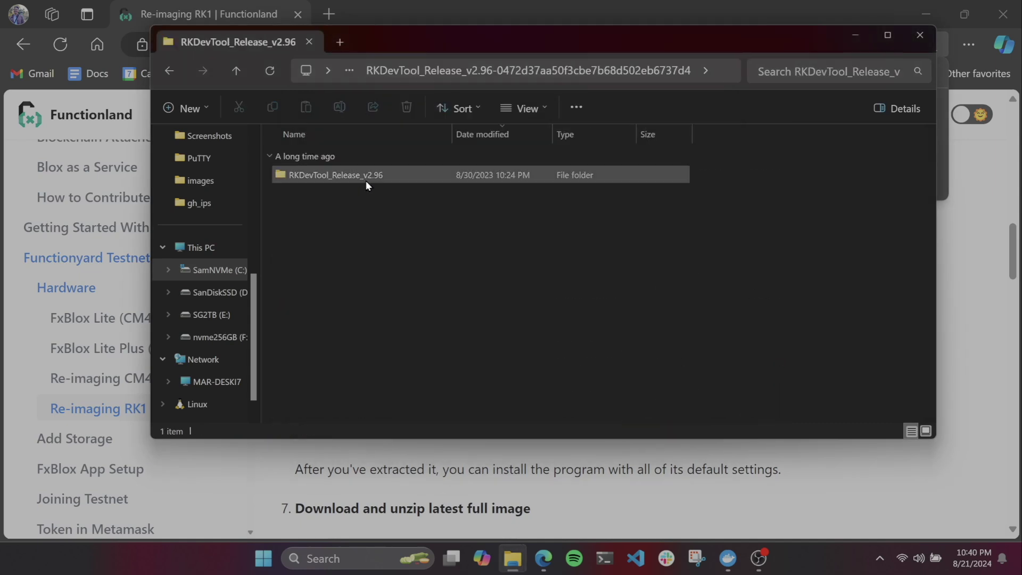
{"action": "double_click", "coordinate": [366, 175]}
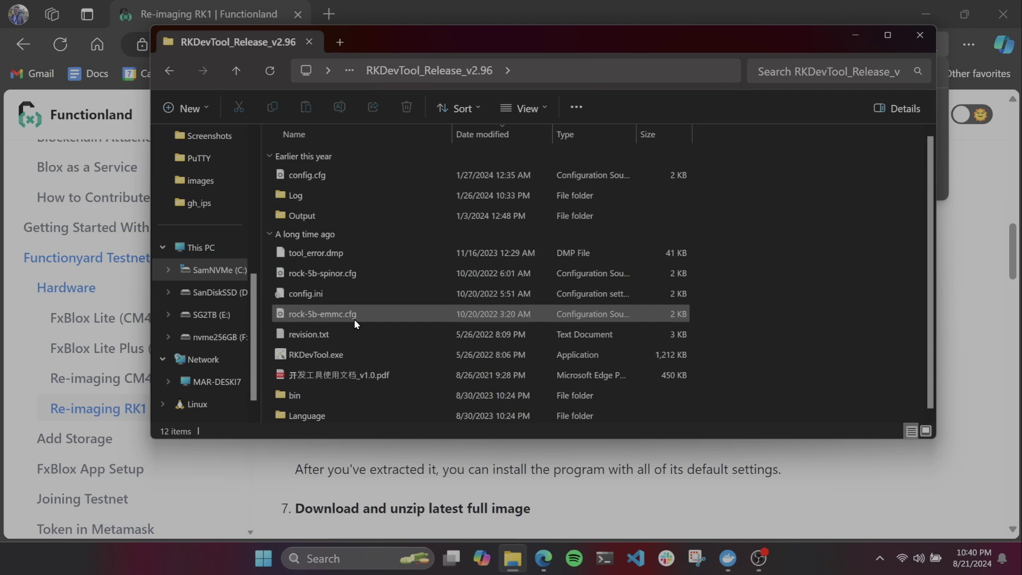
{"action": "double_click", "coordinate": [340, 354]}
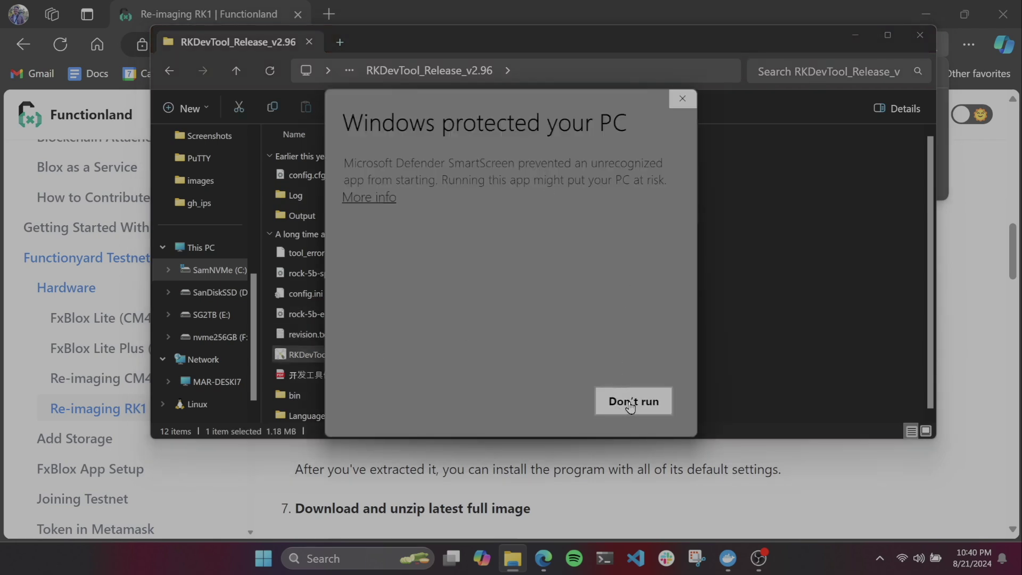
{"action": "left_click", "coordinate": [367, 198]}
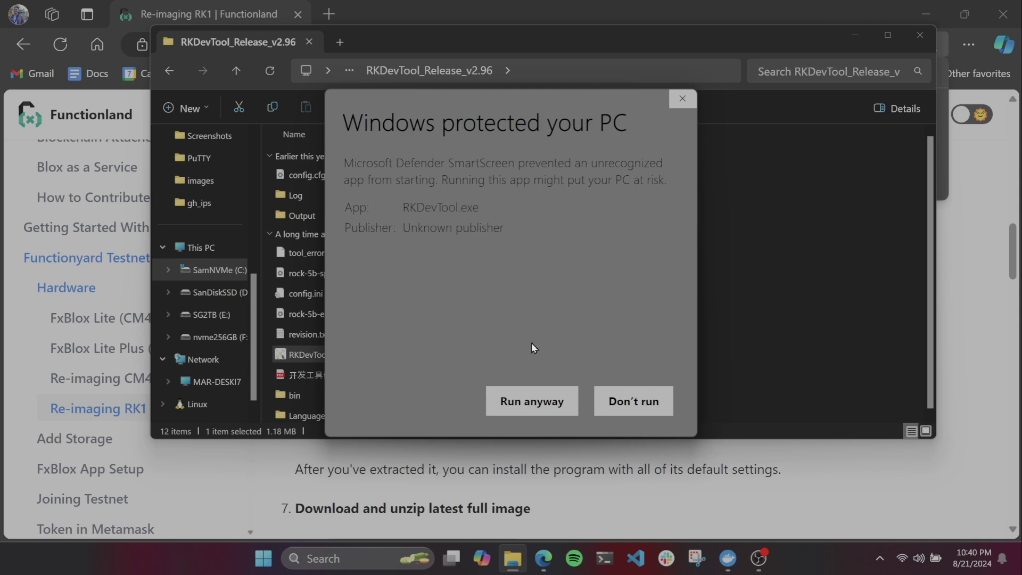
{"action": "left_click", "coordinate": [527, 402]}
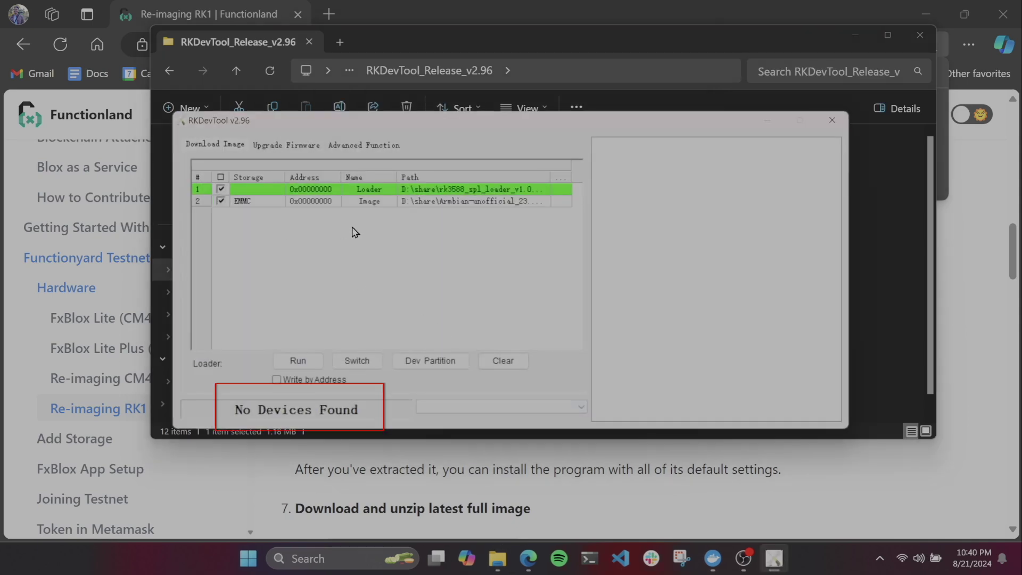
{"action": "left_click", "coordinate": [771, 120]}
- Download minimal_fullimage_minimal.zip from the v1.54.21 release assets on GitHub
{"action": "left_click", "coordinate": [857, 36]}
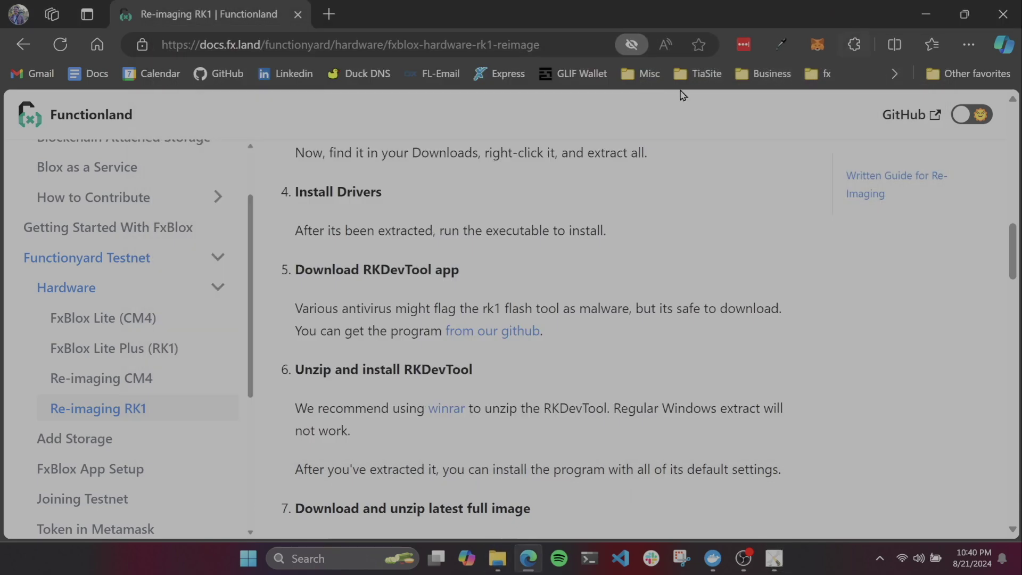
{"action": "scroll", "coordinate": [375, 294], "scroll_direction": "down", "scroll_amount": 2}
{"action": "scroll", "coordinate": [584, 312], "scroll_direction": "down", "scroll_amount": 4}
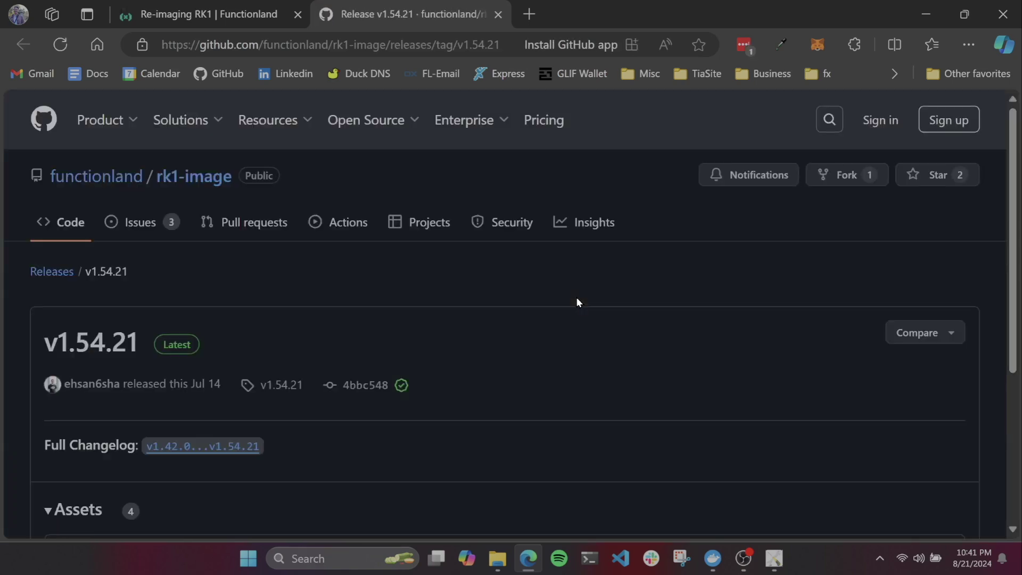
{"action": "scroll", "coordinate": [577, 302], "scroll_direction": "down", "scroll_amount": 5}
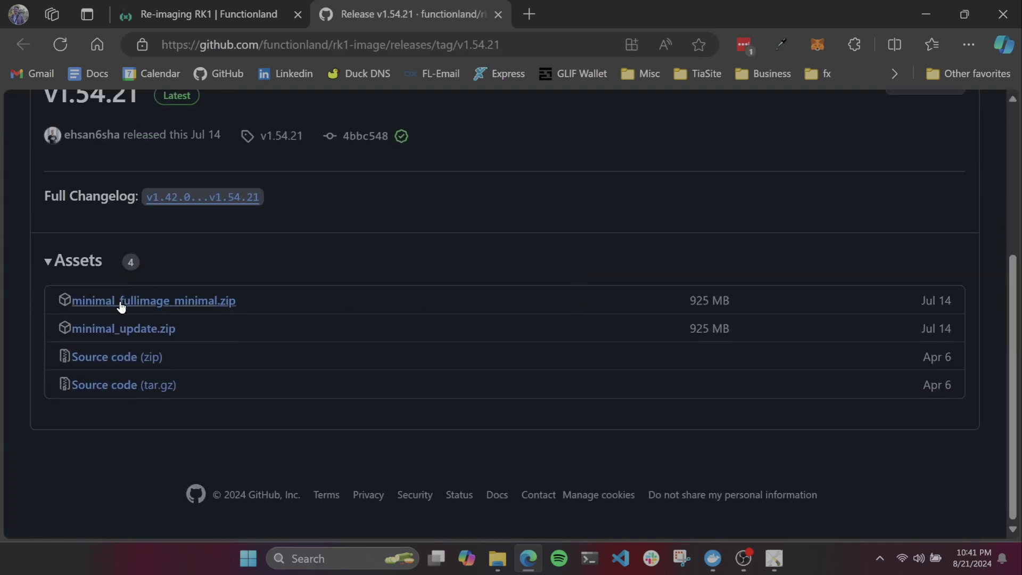
{"action": "left_click", "coordinate": [154, 301]}
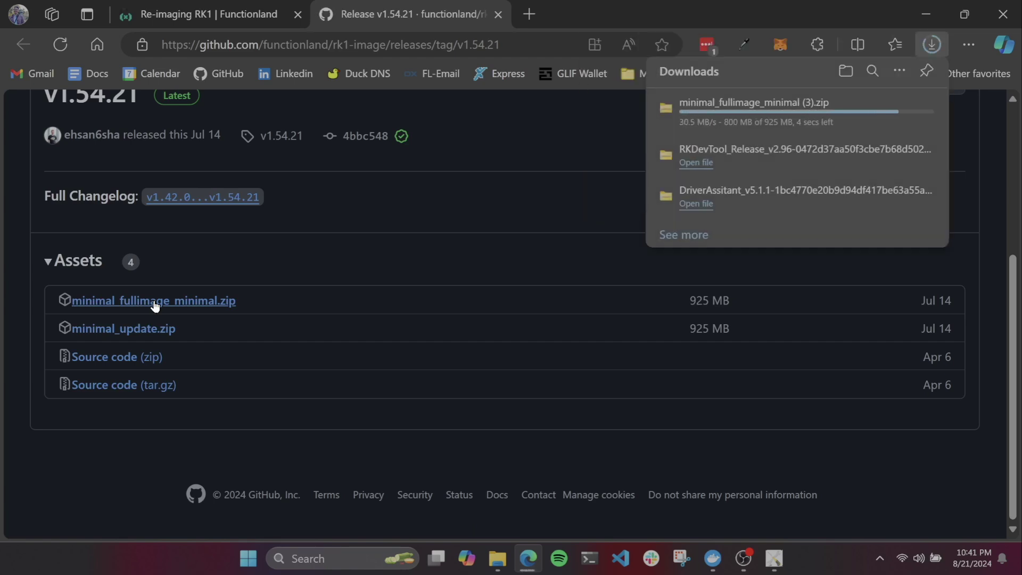
- Extract minimal_fullimage_minimal.zip to its default destination in the Downloads folder
{"action": "key", "text": "ctrl+Tab"}
{"action": "left_click", "coordinate": [868, 107]}
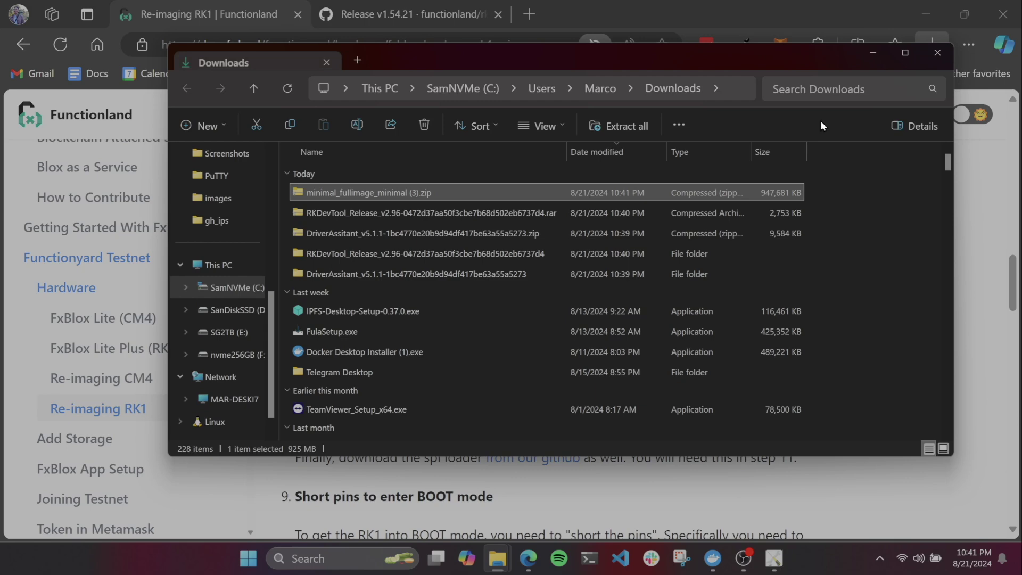
{"action": "right_click", "coordinate": [376, 193]}
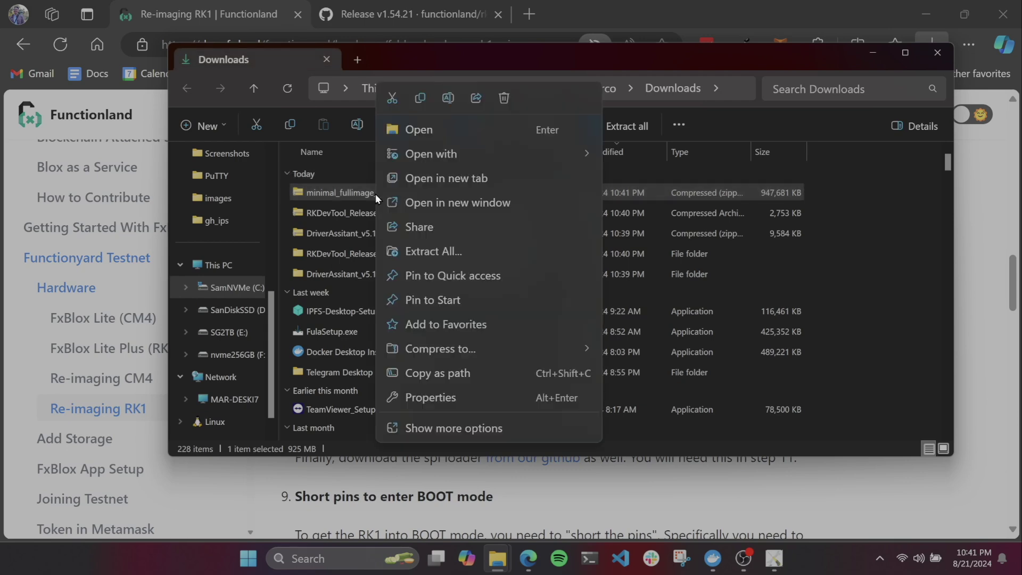
{"action": "left_click", "coordinate": [420, 248]}
{"action": "left_click", "coordinate": [640, 430]}
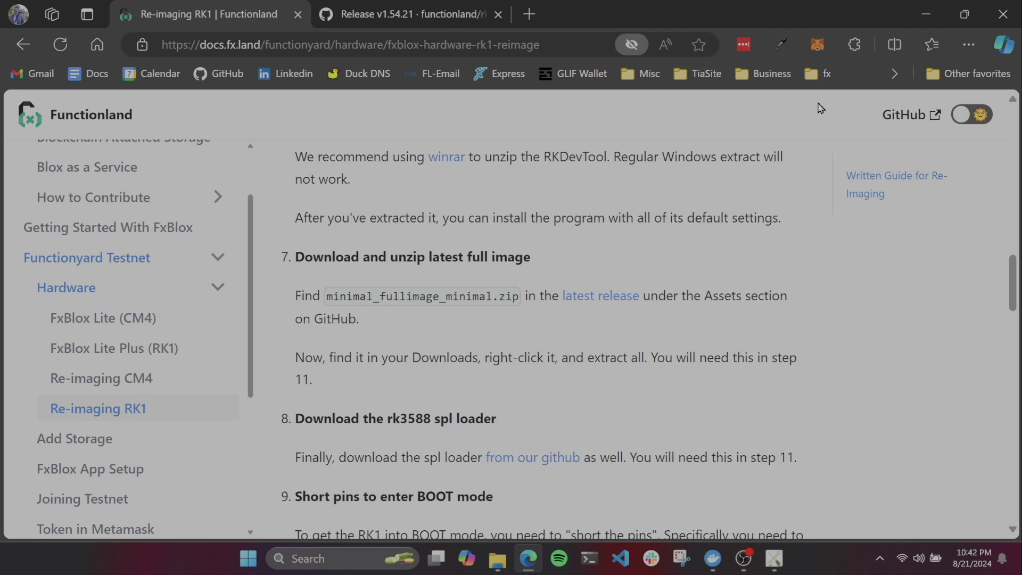
- Scroll the guide down to step 8's rk3588 spl loader GitHub download
{"action": "scroll", "coordinate": [495, 352], "scroll_direction": "down", "scroll_amount": 3}
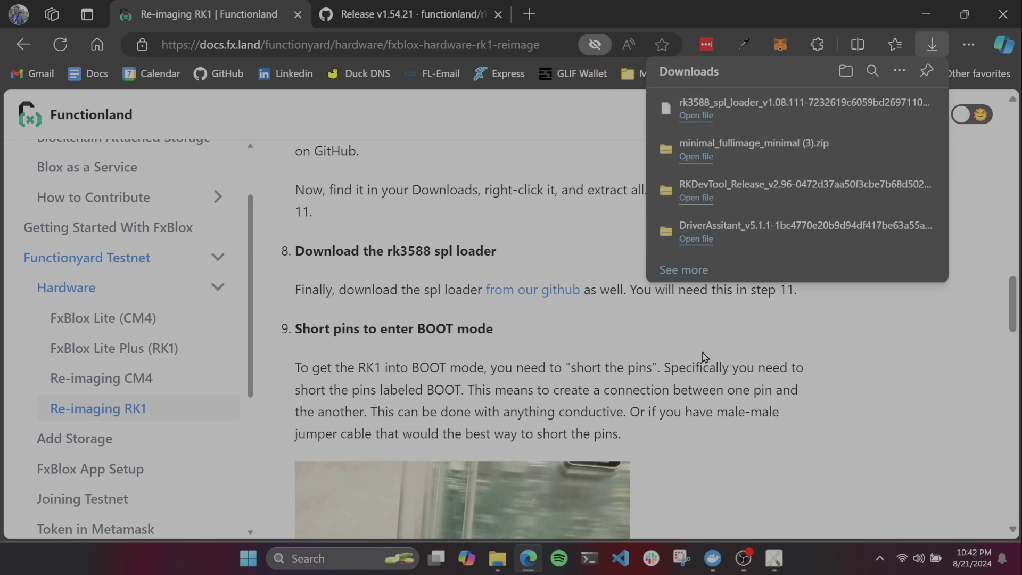
{"action": "scroll", "coordinate": [679, 352], "scroll_direction": "down", "scroll_amount": 2}
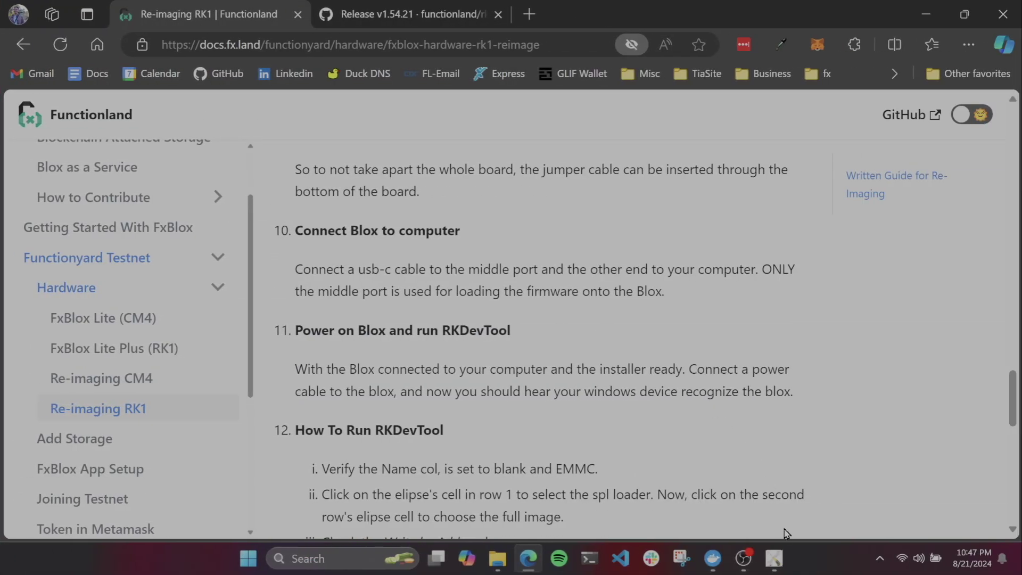
- Restore RKDevTool from the taskbar, now showing Found One MASKROM Device
{"action": "left_click", "coordinate": [775, 559]}
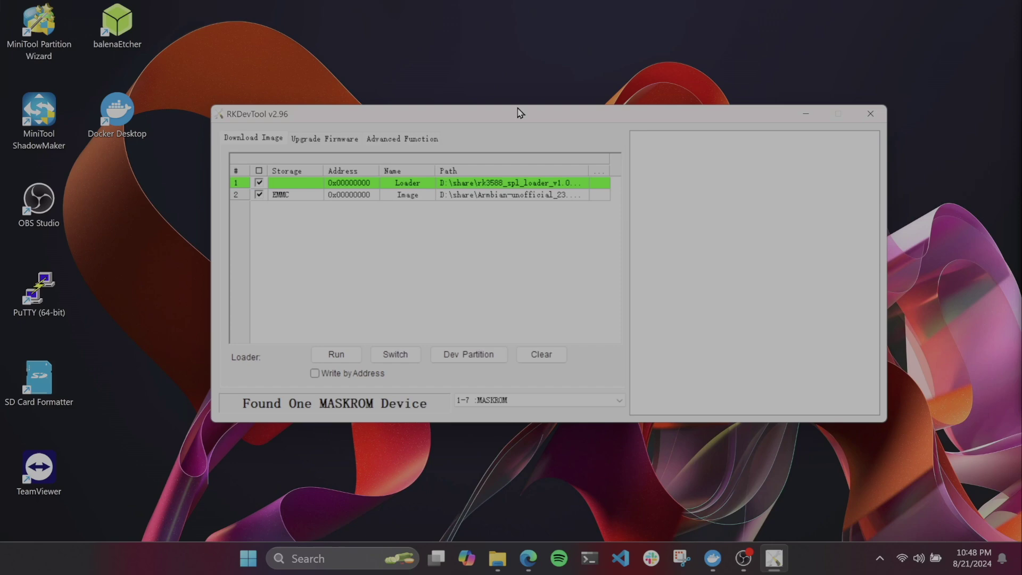
- Set row 1's loader path to the downloaded rk3588 spl loader .bin file
{"action": "left_click", "coordinate": [289, 198]}
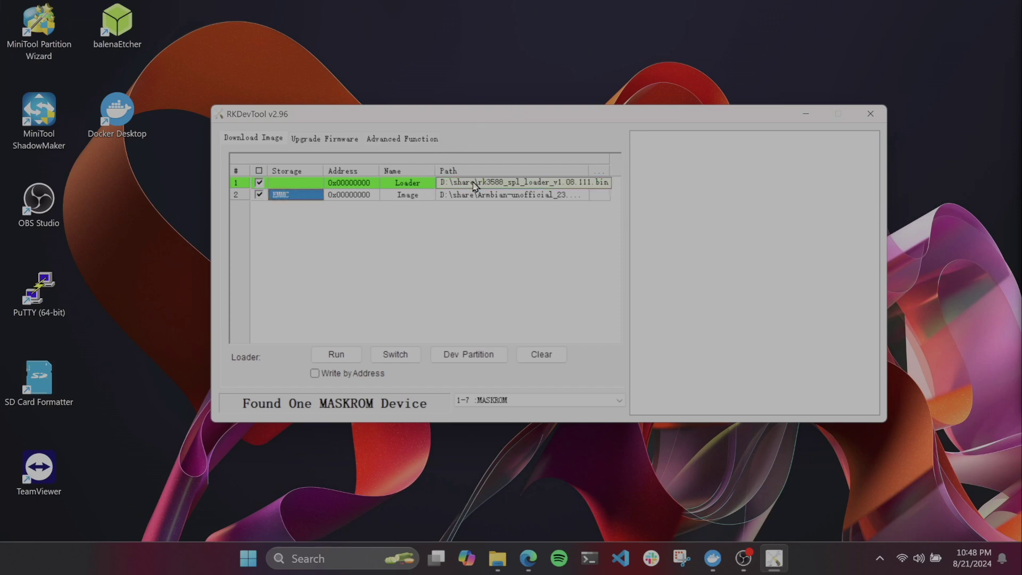
{"action": "left_click", "coordinate": [570, 186]}
{"action": "left_click", "coordinate": [606, 182]}
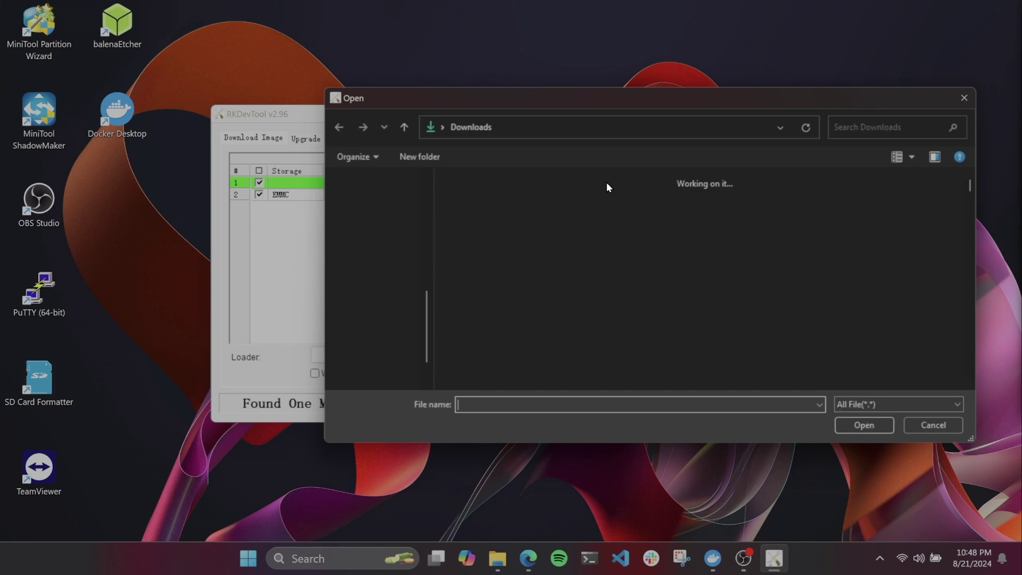
{"action": "left_click", "coordinate": [570, 203]}
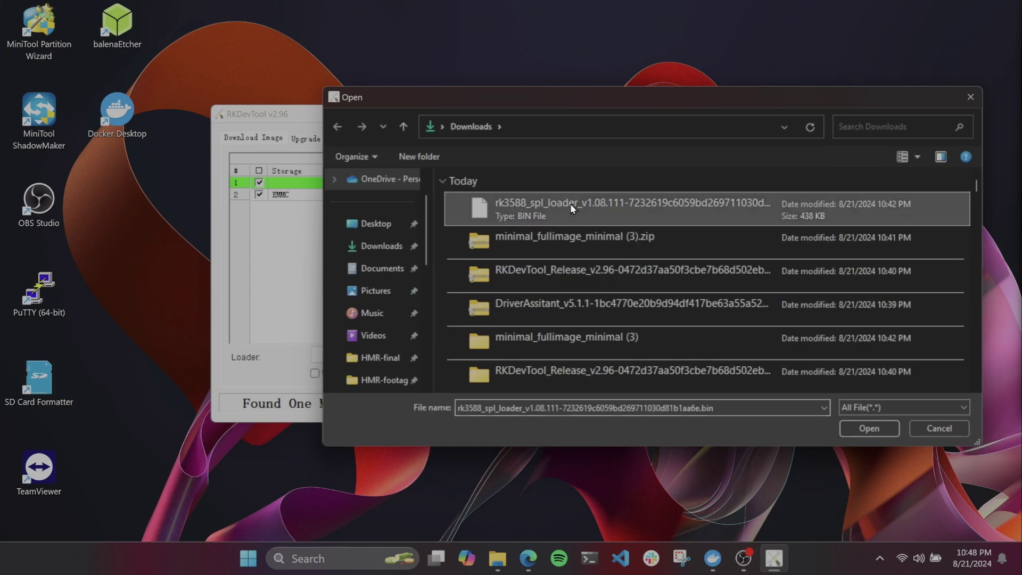
{"action": "left_click", "coordinate": [876, 430]}
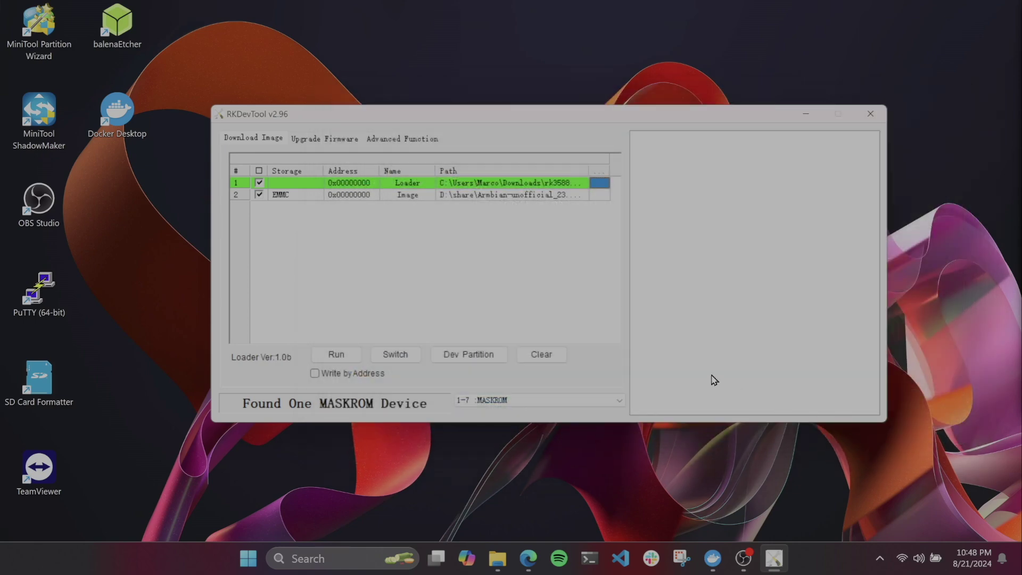
- Point the EMMC image row to the Armbian minimal .img in build/armbian-build/output/images
{"action": "left_click", "coordinate": [600, 194]}
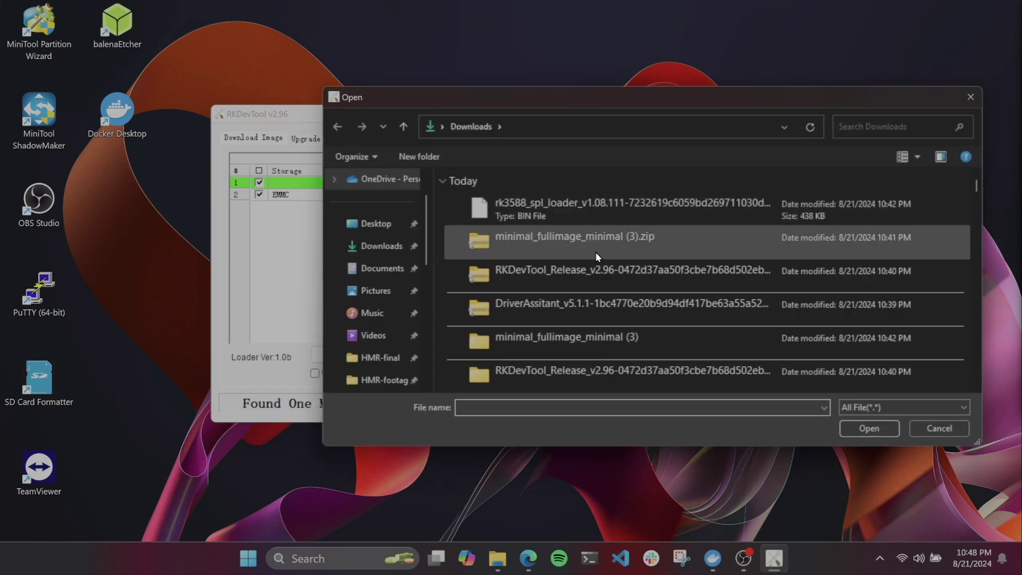
{"action": "double_click", "coordinate": [573, 337]}
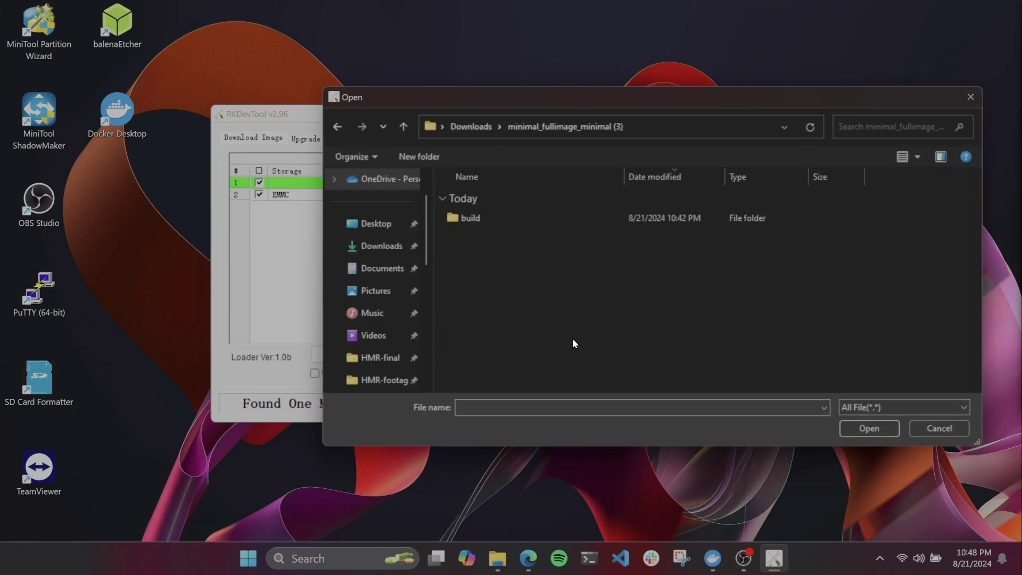
{"action": "double_click", "coordinate": [529, 225]}
{"action": "double_click", "coordinate": [529, 224]}
{"action": "double_click", "coordinate": [529, 225]}
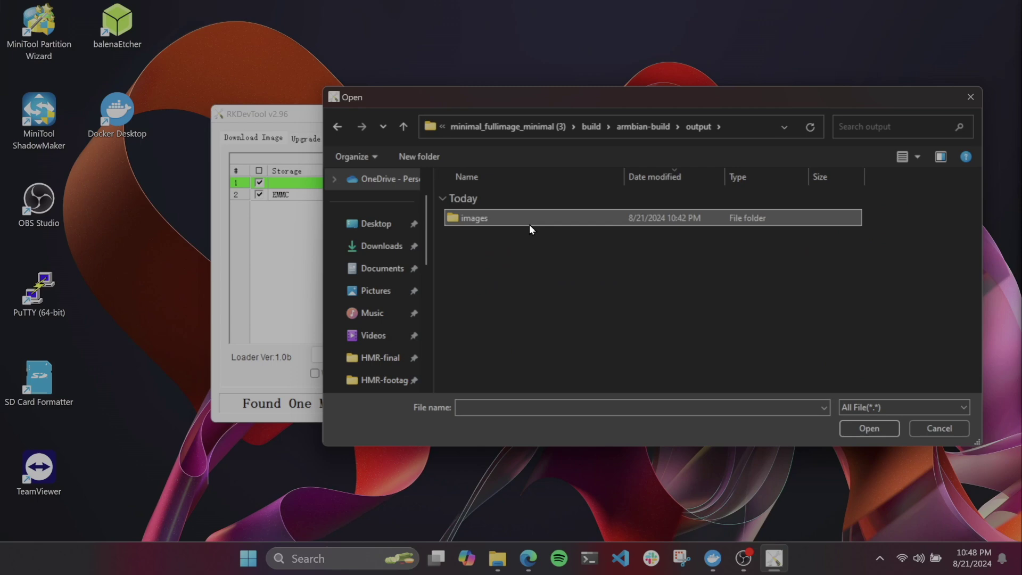
{"action": "double_click", "coordinate": [529, 225]}
{"action": "left_click", "coordinate": [529, 225]}
{"action": "left_click", "coordinate": [529, 225]}
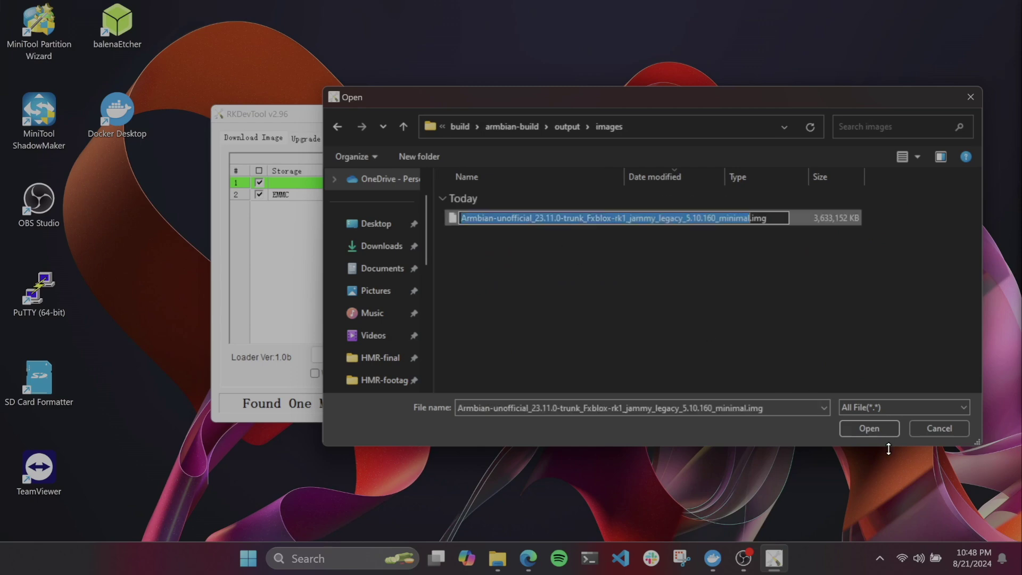
{"action": "left_click", "coordinate": [749, 347]}
{"action": "double_click", "coordinate": [674, 216]}
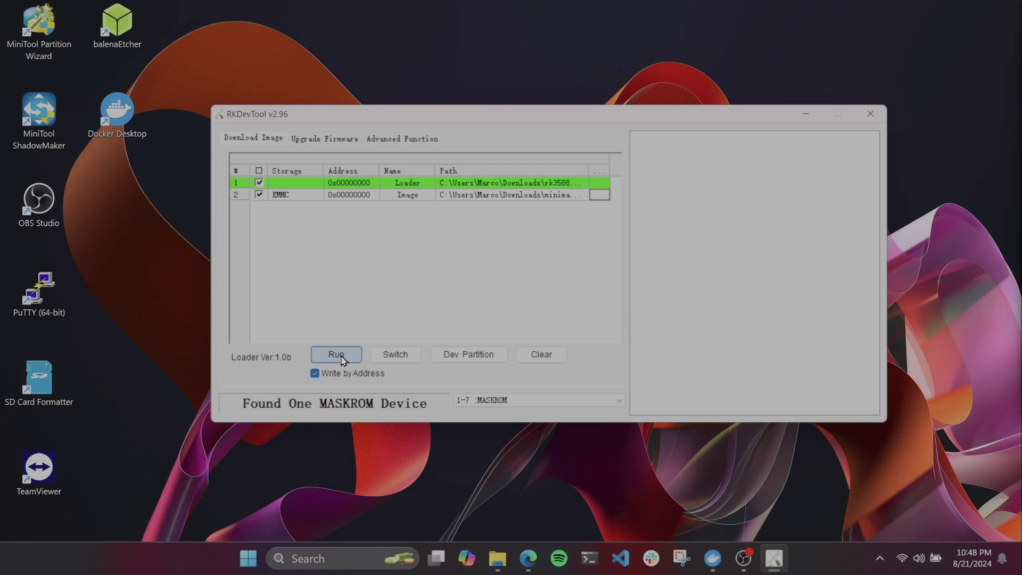
- Flash the loader and Armbian image until the log shows Download image OK, then close RKDevTool
{"action": "left_click", "coordinate": [340, 355]}
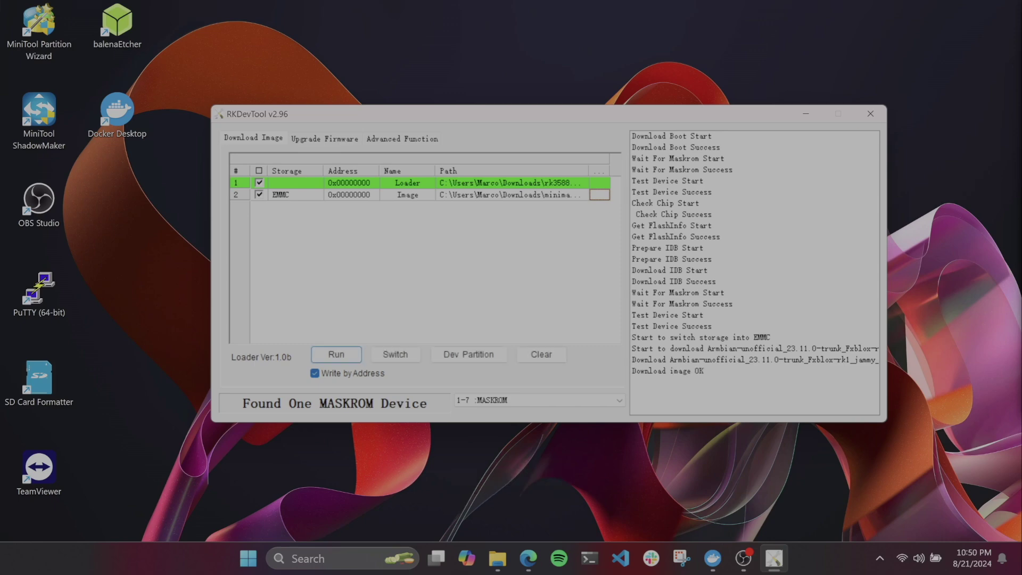
{"action": "left_click", "coordinate": [871, 114]}
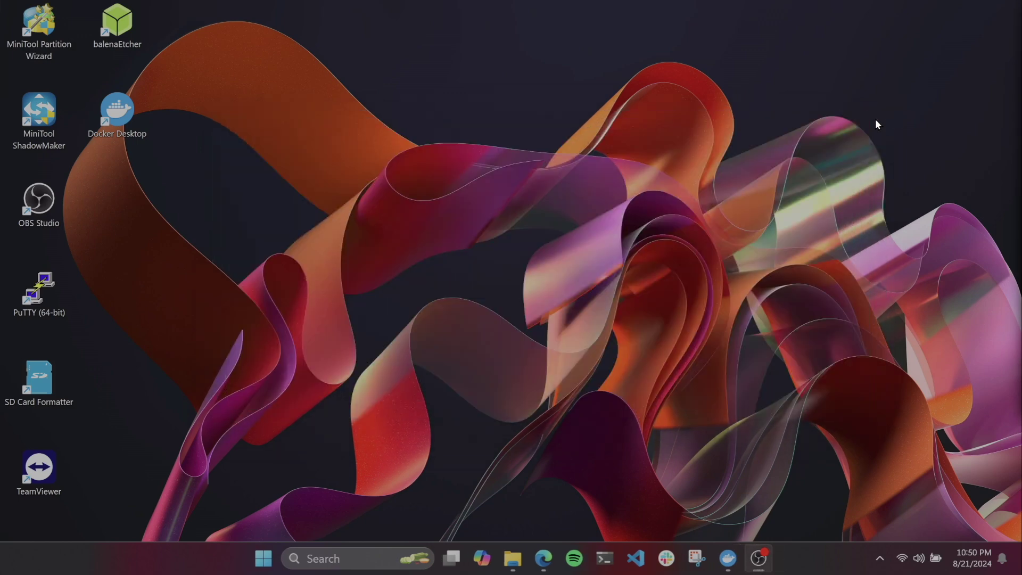